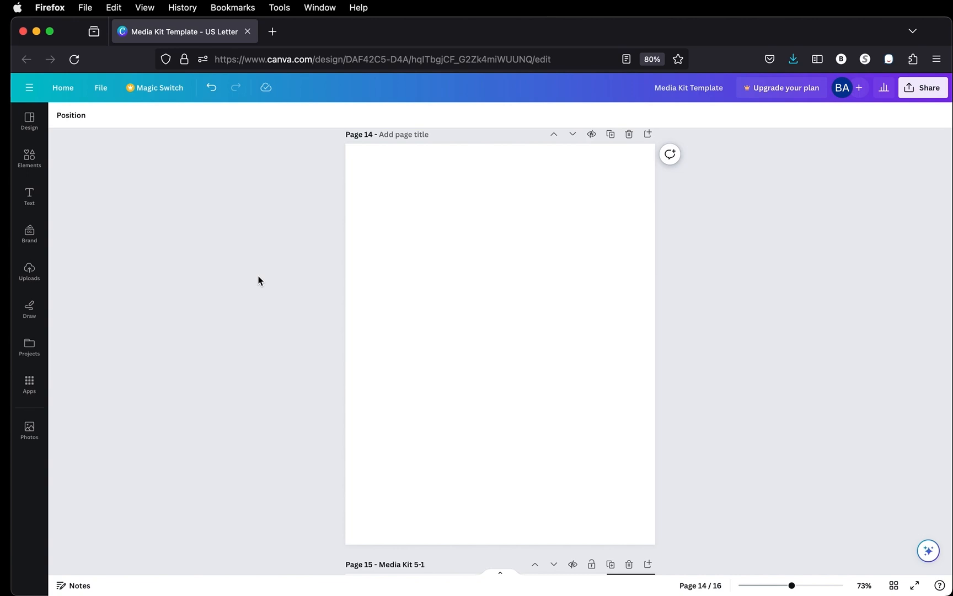
Insert Athlete.png from the Test folder onto blank page 14 and enlarge it so the woman reaches the page's bottom edge.
click(16, 41)
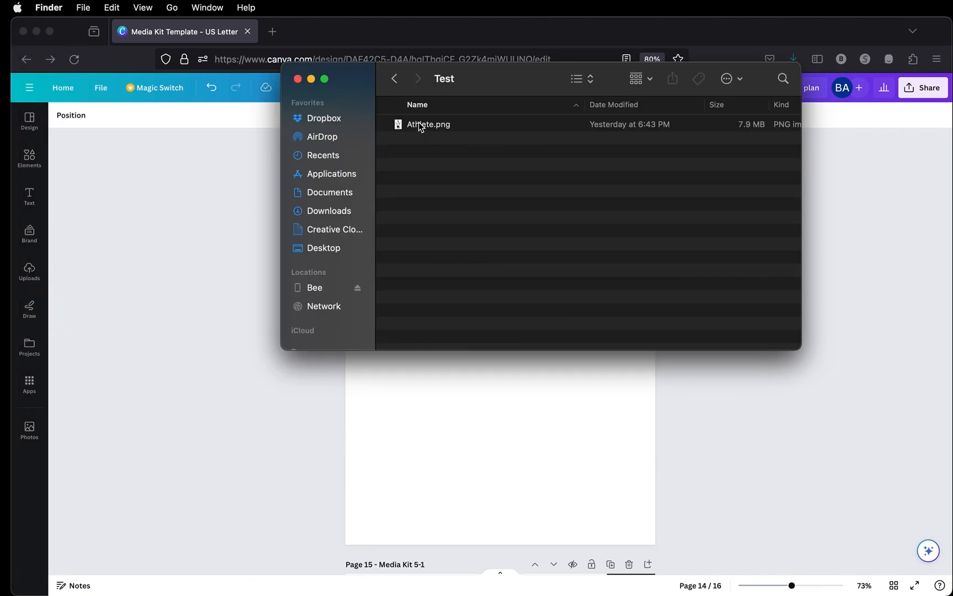
drag(419, 122, 478, 425)
click(478, 425)
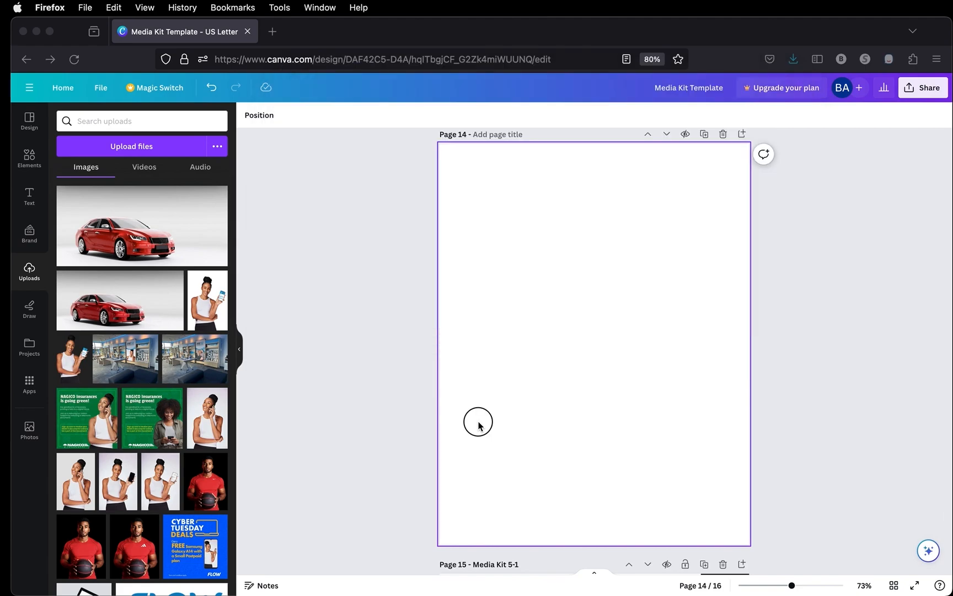
click(324, 238)
click(240, 346)
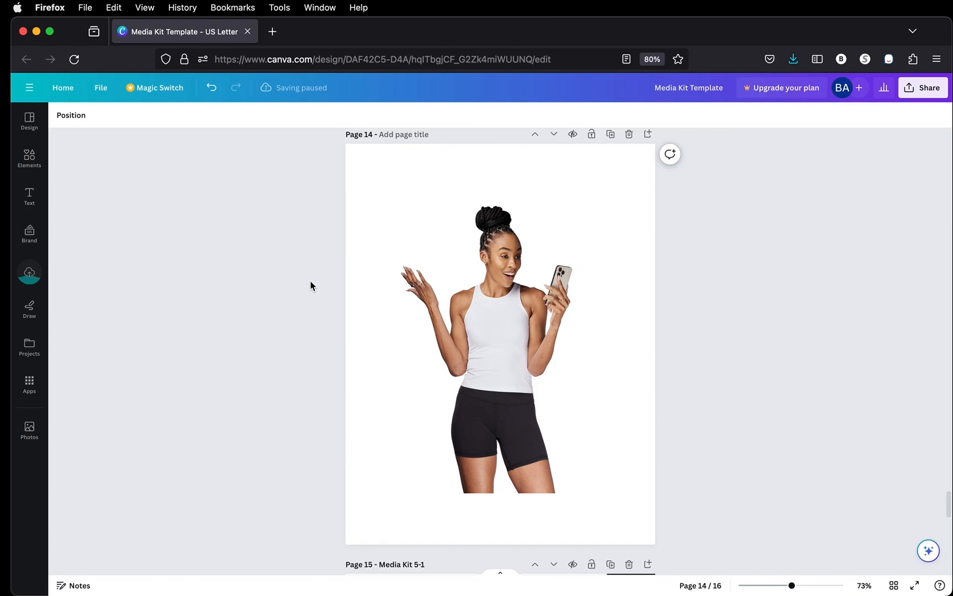
drag(470, 351, 446, 391)
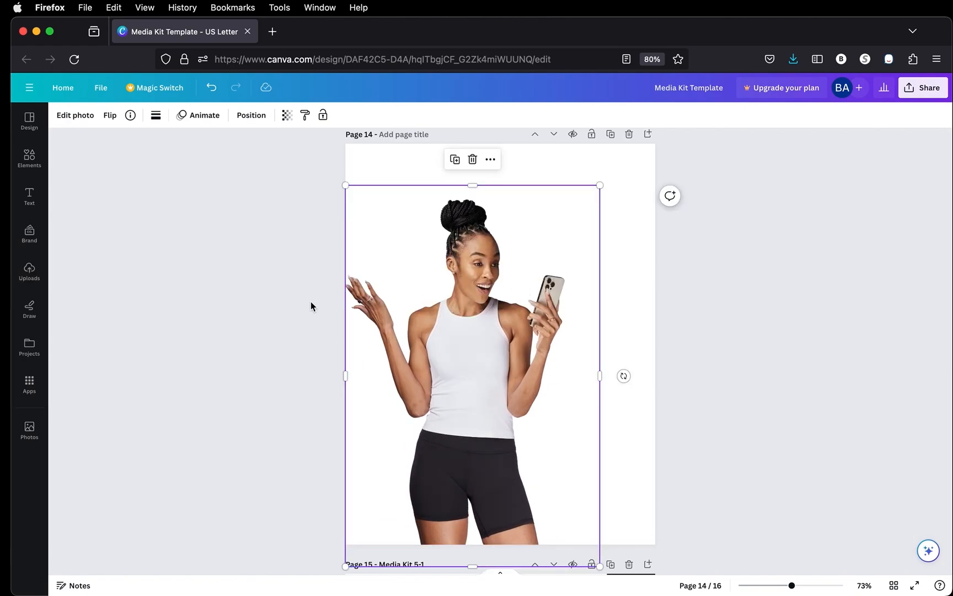
click(309, 303)
Set page 14's background to the light tan sampled from the athlete photo's colors.
click(382, 176)
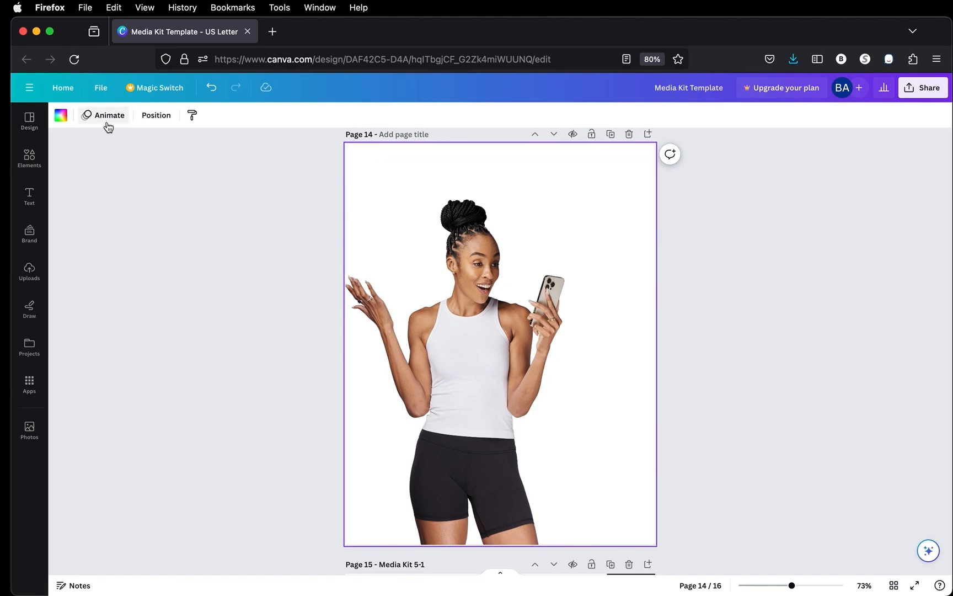
click(60, 117)
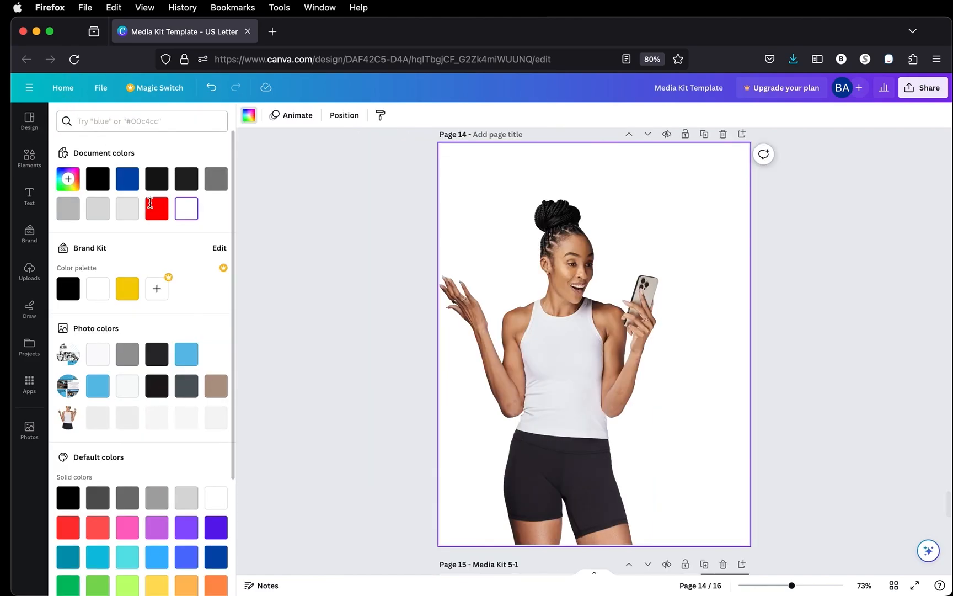
scroll(110, 397, down, 3)
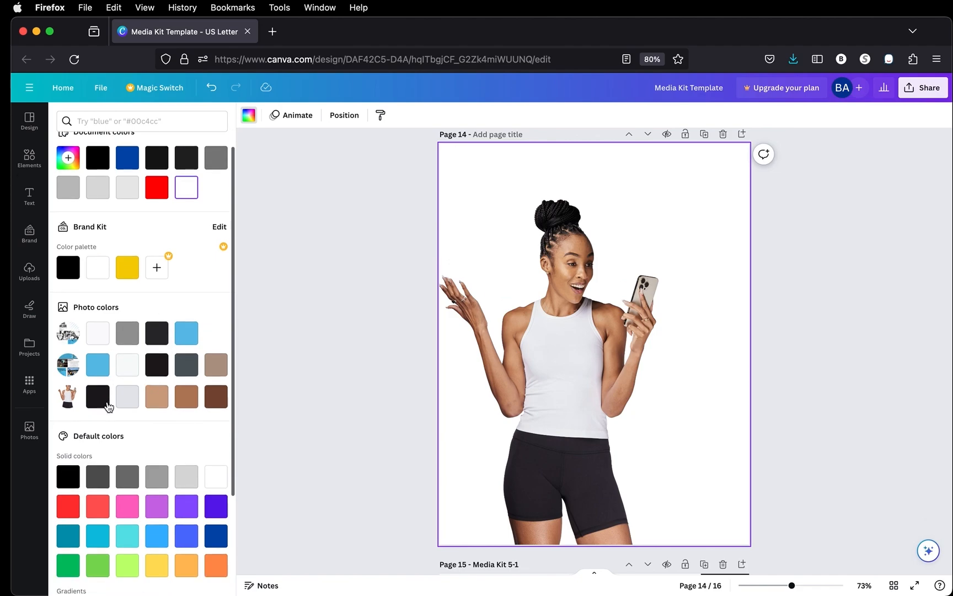
click(157, 345)
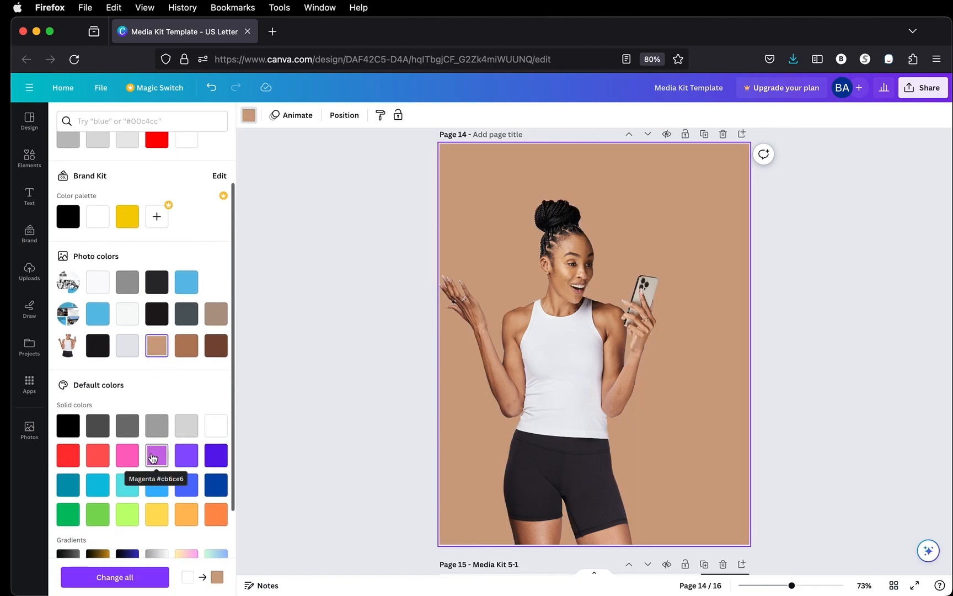
scroll(154, 457, down, 2)
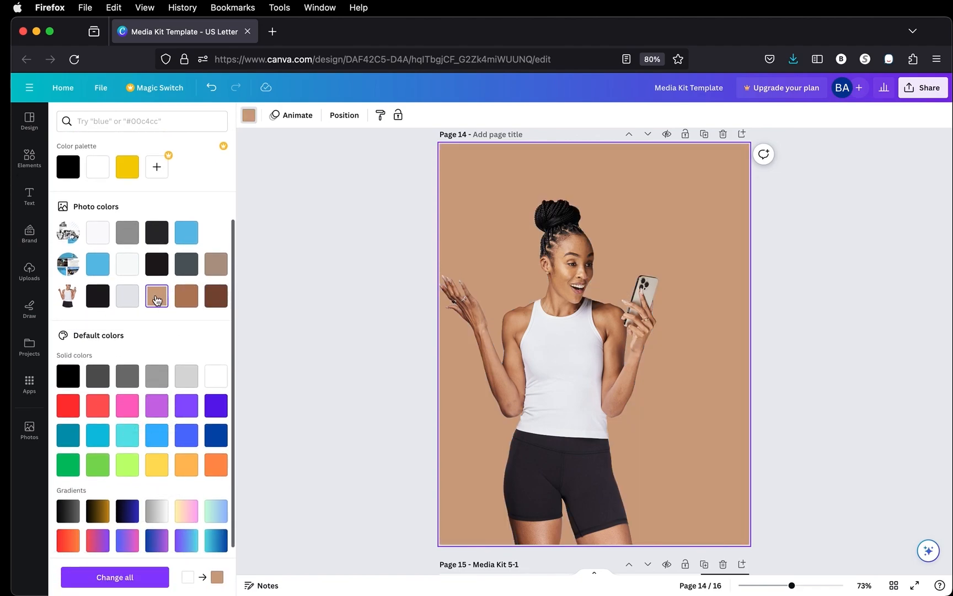
click(129, 298)
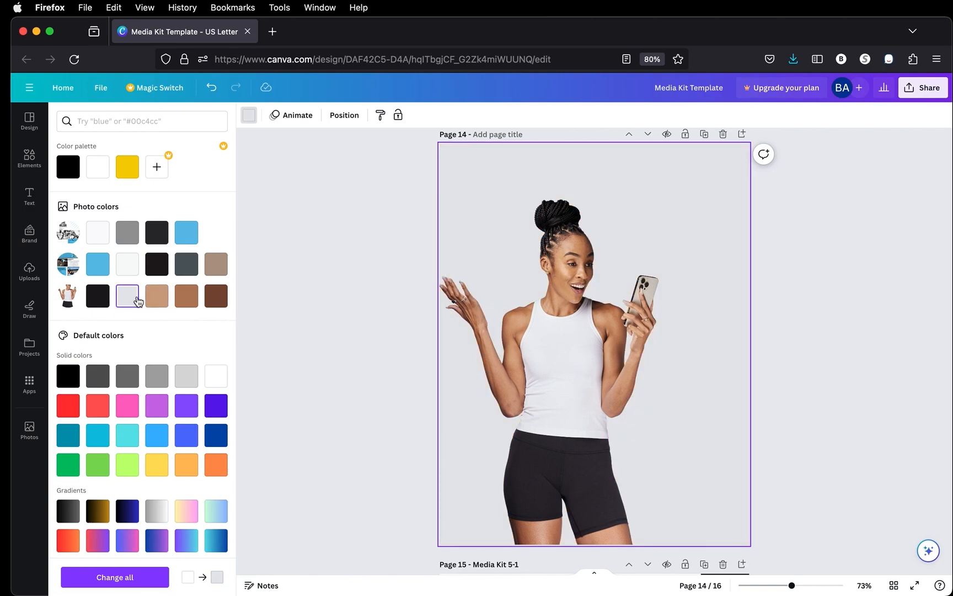
click(157, 303)
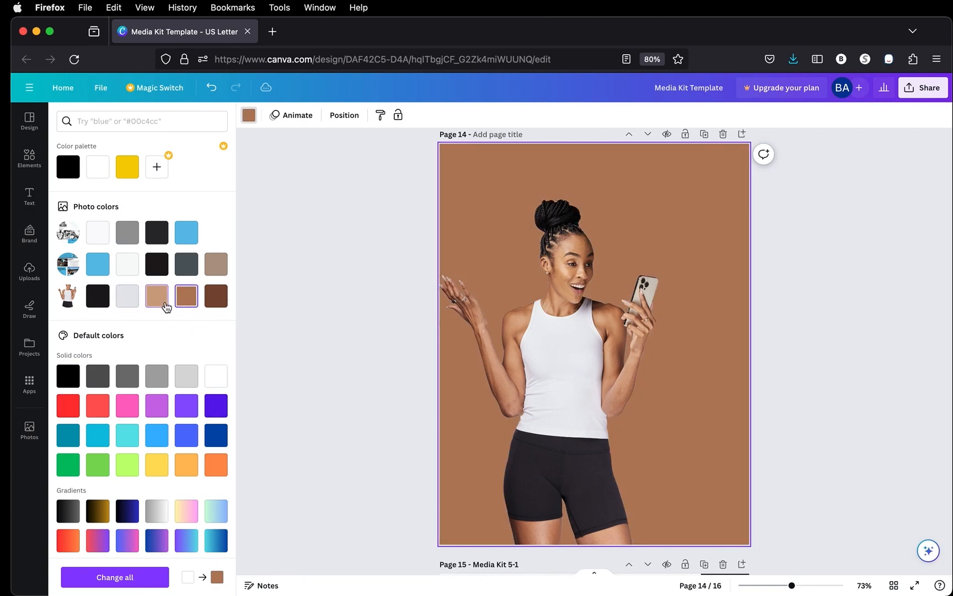
click(338, 345)
click(294, 327)
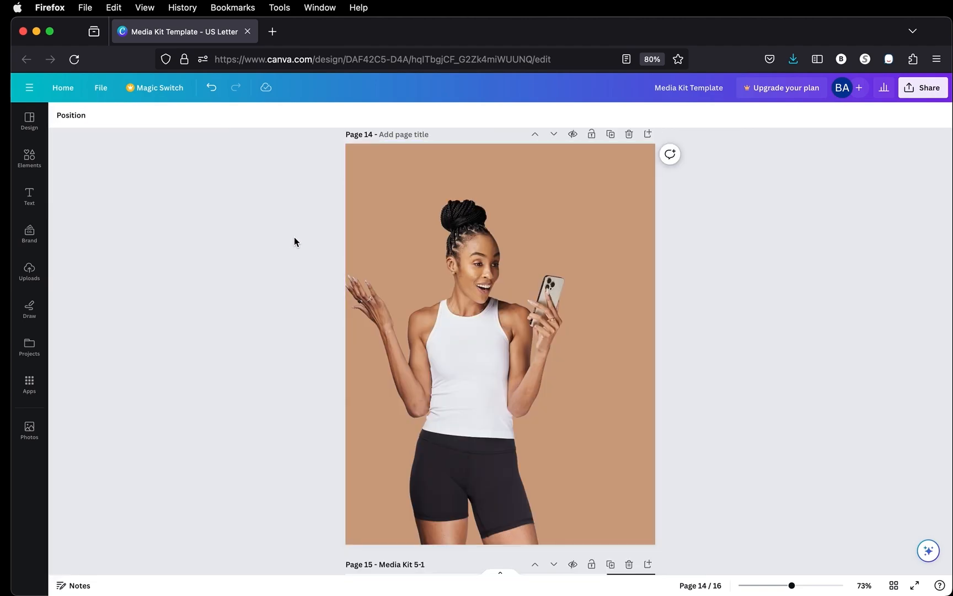
Add a text box above the woman's head reading "STAY TUNED FOR SUPRISES".
key(t)
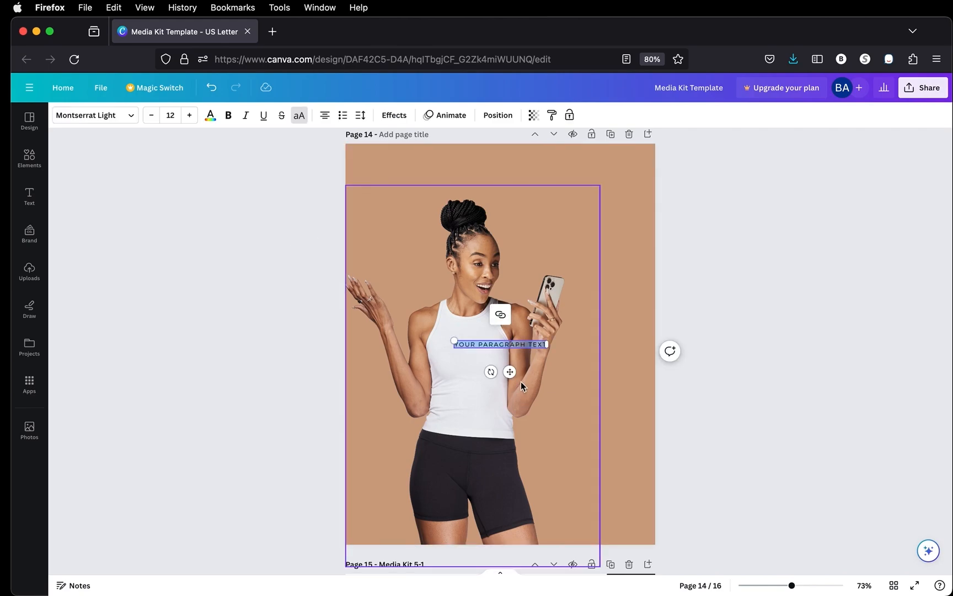
drag(512, 371, 511, 202)
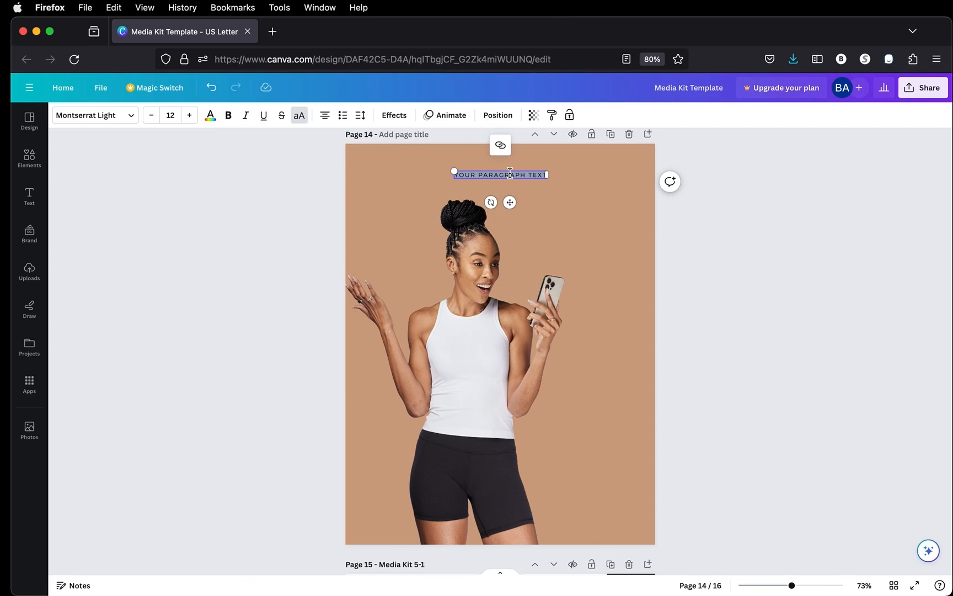
key(BackSpace)
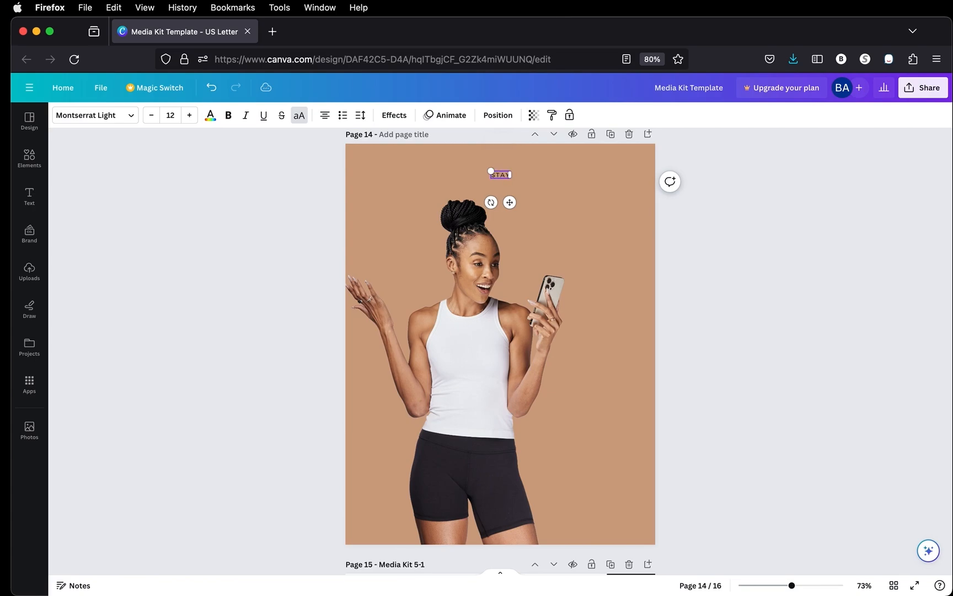
text(STAY TUNED FOR SUPRISES)
Increase the whole heading's font size to 35 and make it bold.
key(super+a)
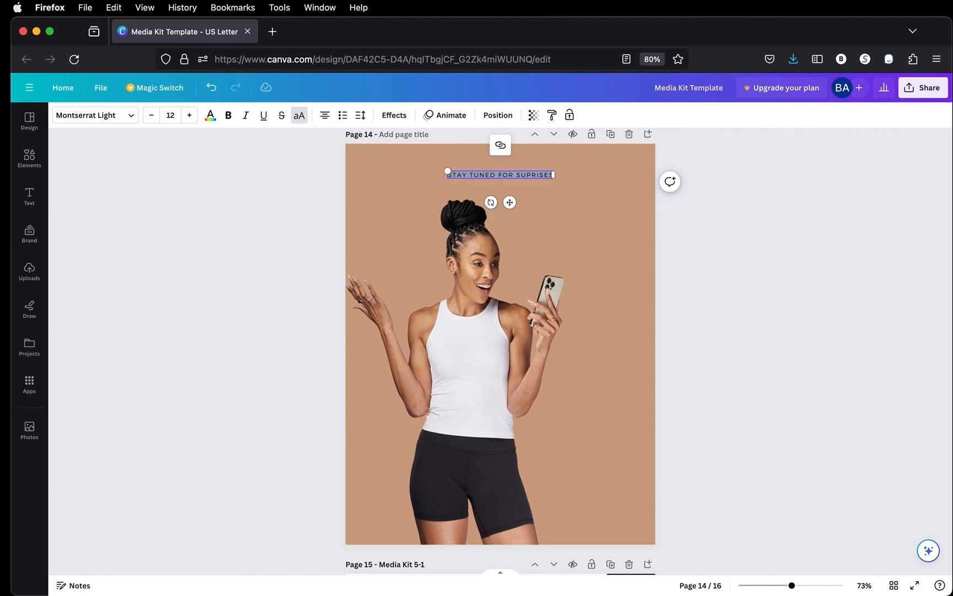
click(192, 118)
click(192, 118)
click(192, 118)
click(192, 118)
click(191, 118)
click(191, 118)
click(192, 118)
click(191, 118)
click(191, 118)
click(191, 118)
click(191, 118)
click(192, 118)
click(191, 119)
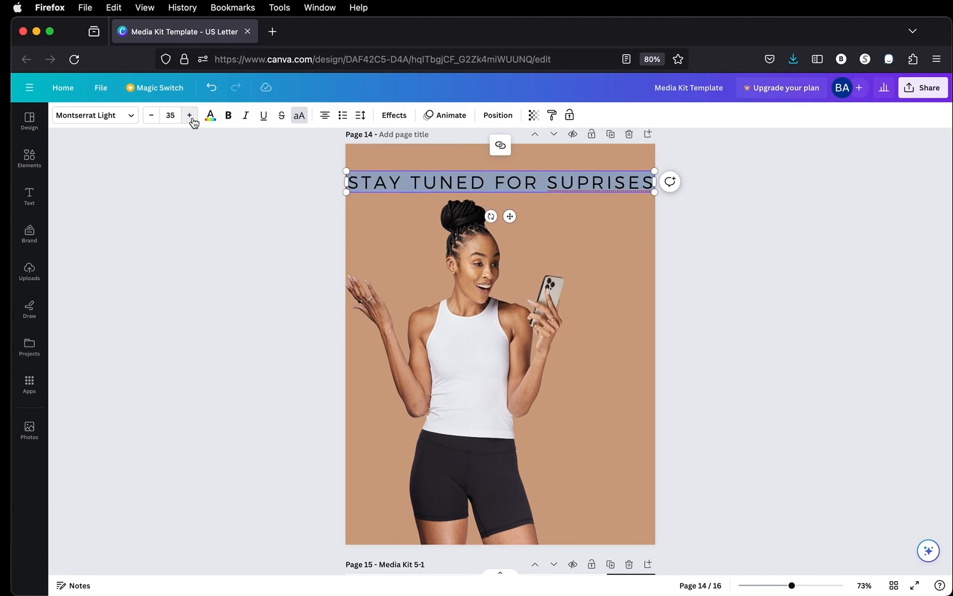
click(230, 116)
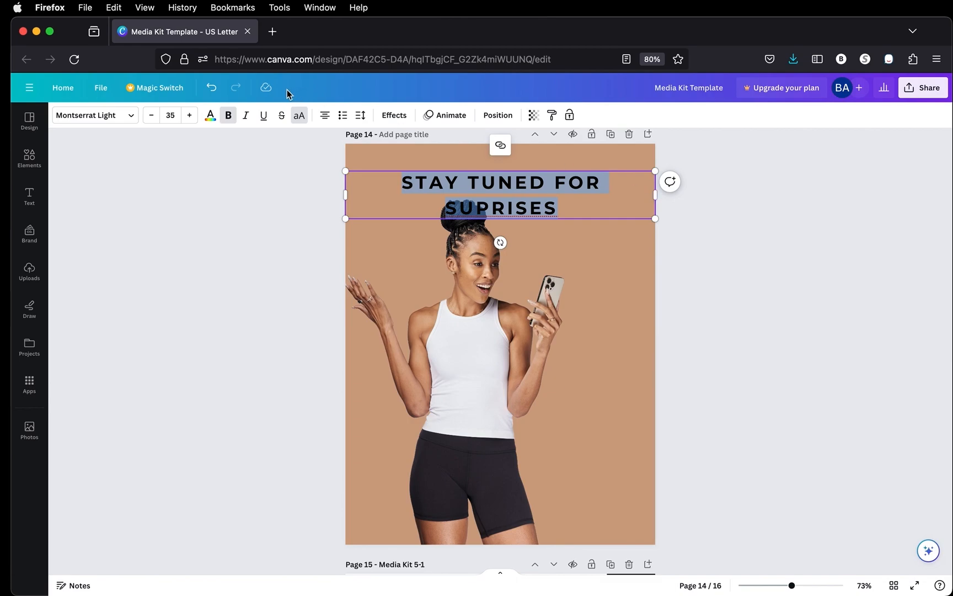
Enlarge the bold heading to font size 53 so its first line spans the page width.
click(193, 118)
click(193, 118)
click(193, 118)
click(192, 118)
click(192, 117)
click(193, 117)
click(193, 117)
click(192, 117)
click(192, 117)
click(193, 117)
click(192, 117)
click(193, 117)
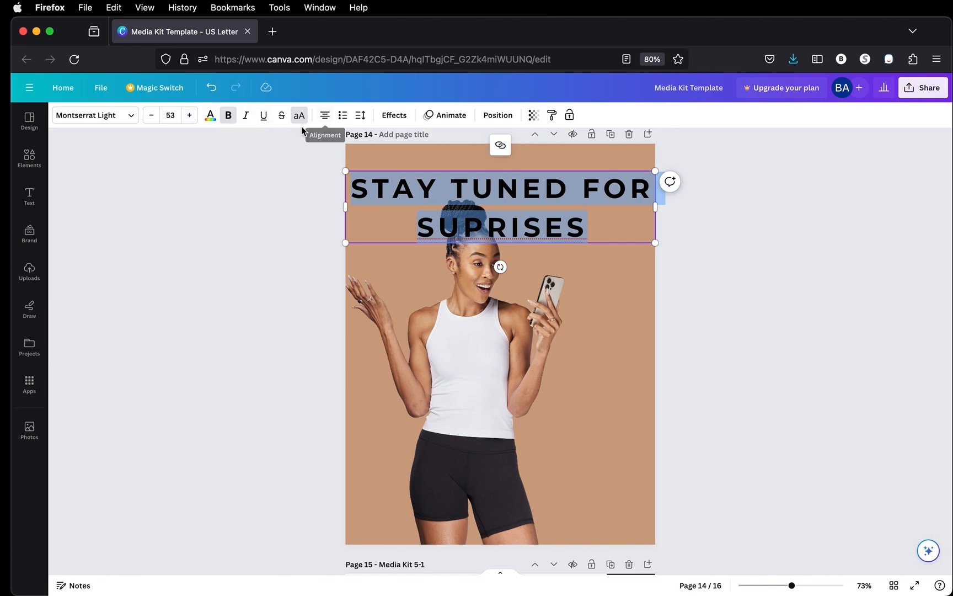
click(296, 185)
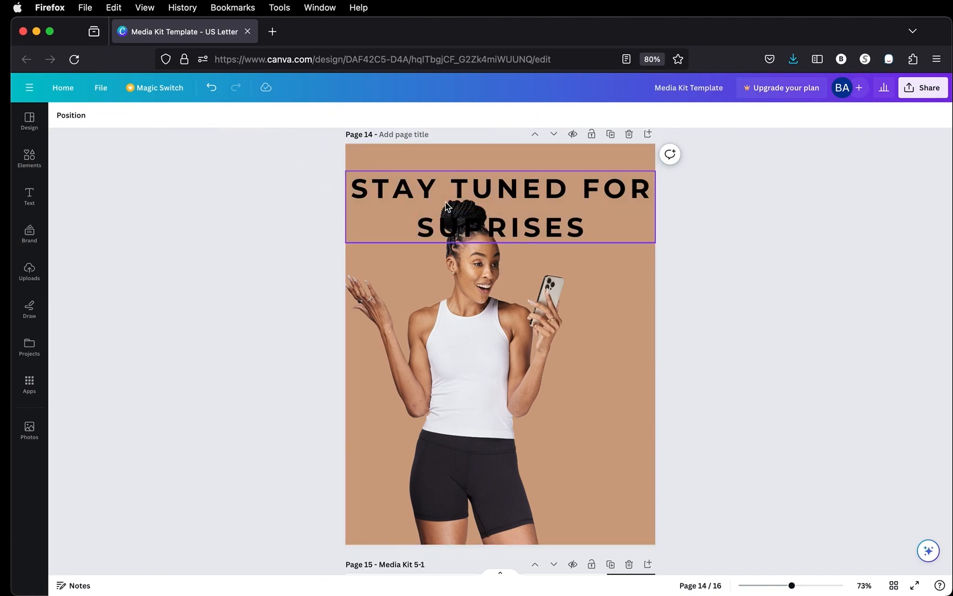
Move the heading down over the woman's face and send it backward behind the photo.
drag(468, 191, 467, 253)
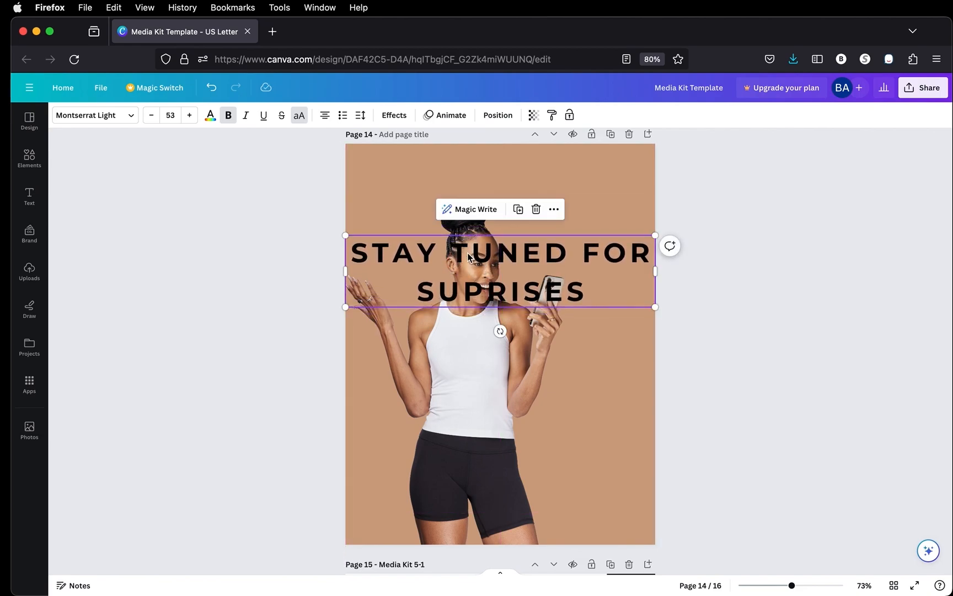
click(498, 115)
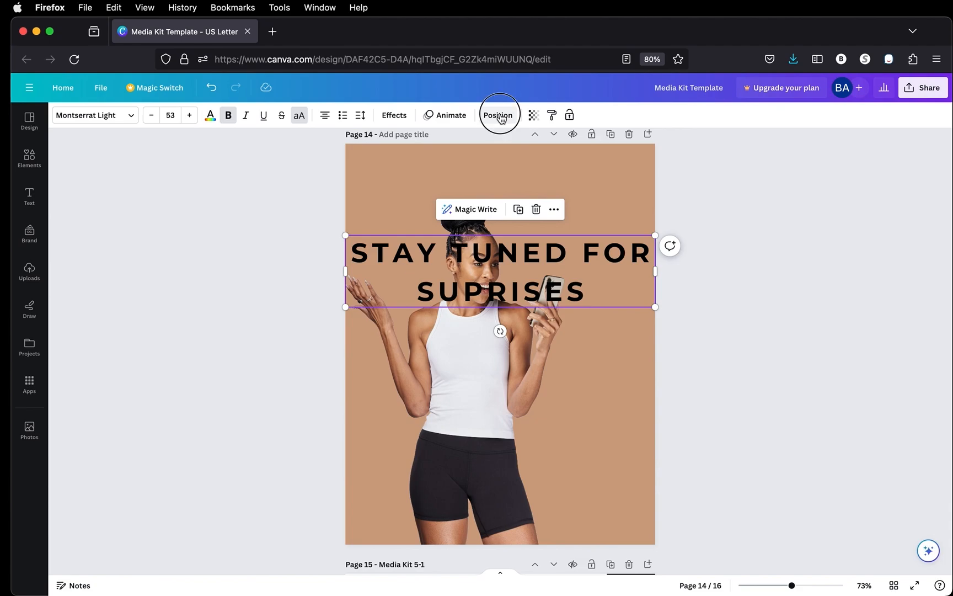
click(184, 142)
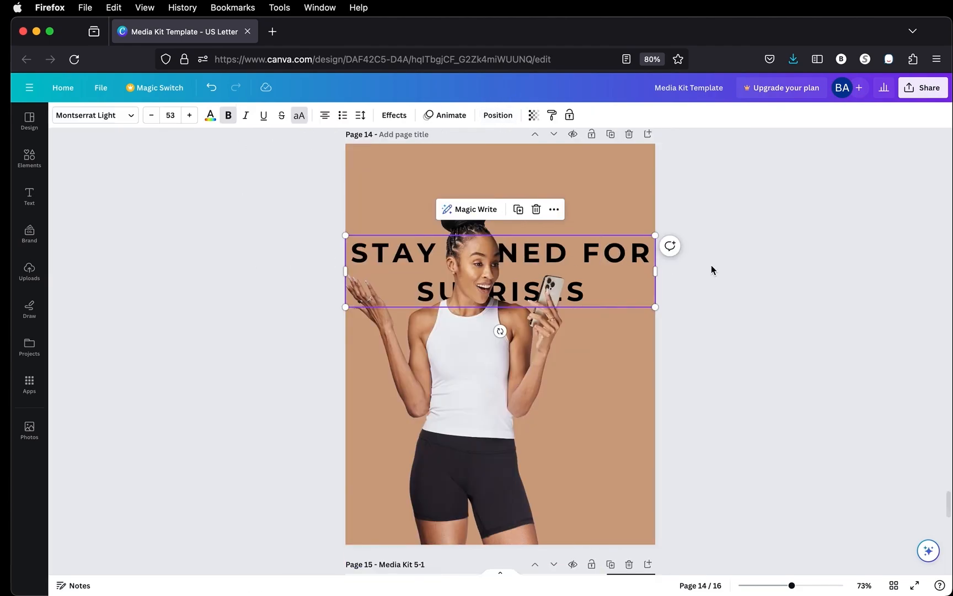
click(712, 265)
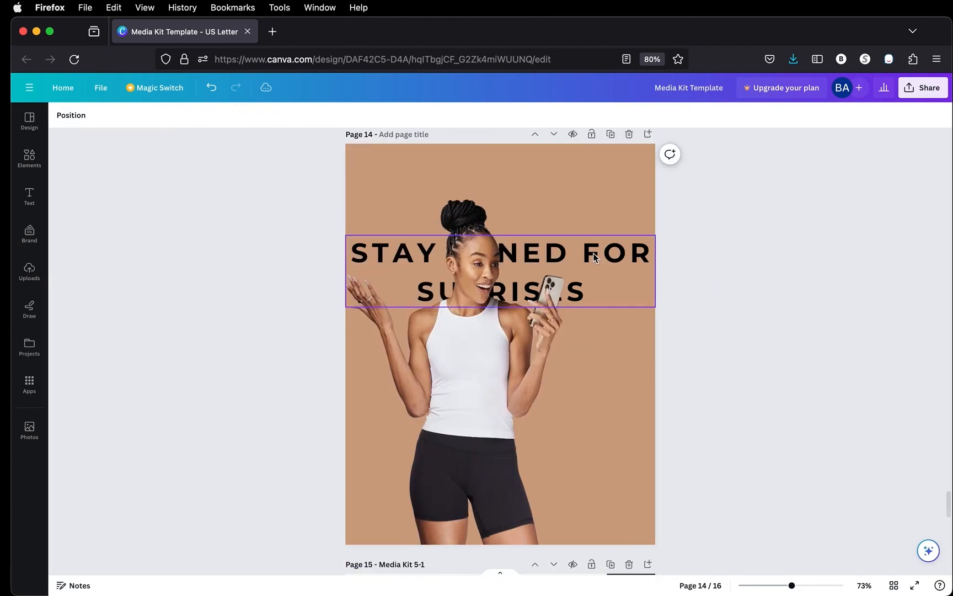
Move the heading back up to the top of the page, behind the woman's hair bun.
click(593, 257)
click(593, 256)
drag(593, 256, 627, 166)
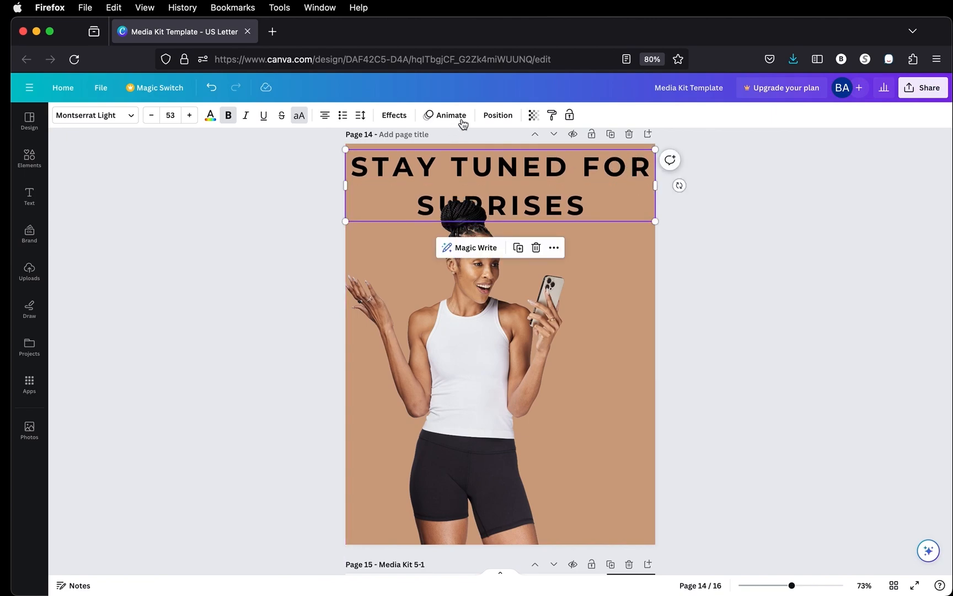
Reduce the heading's line spacing to bring its two lines close together and nudge it slightly upward.
click(504, 116)
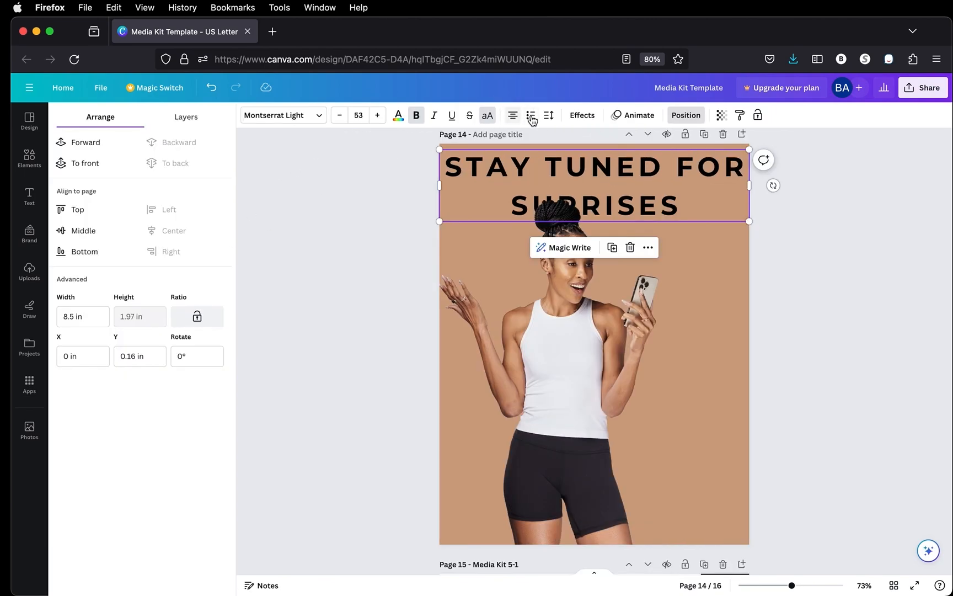
click(548, 116)
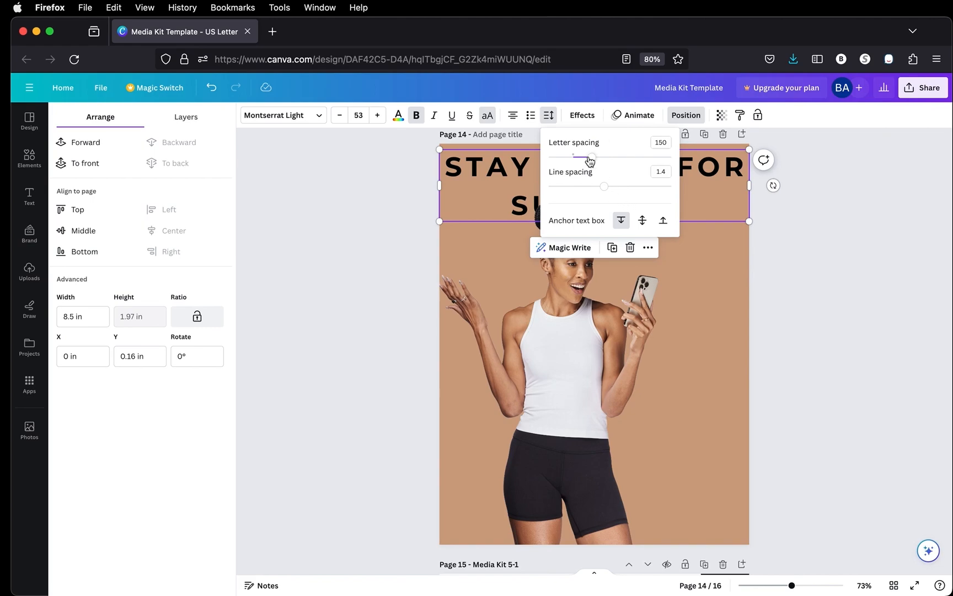
drag(602, 187, 569, 188)
click(405, 234)
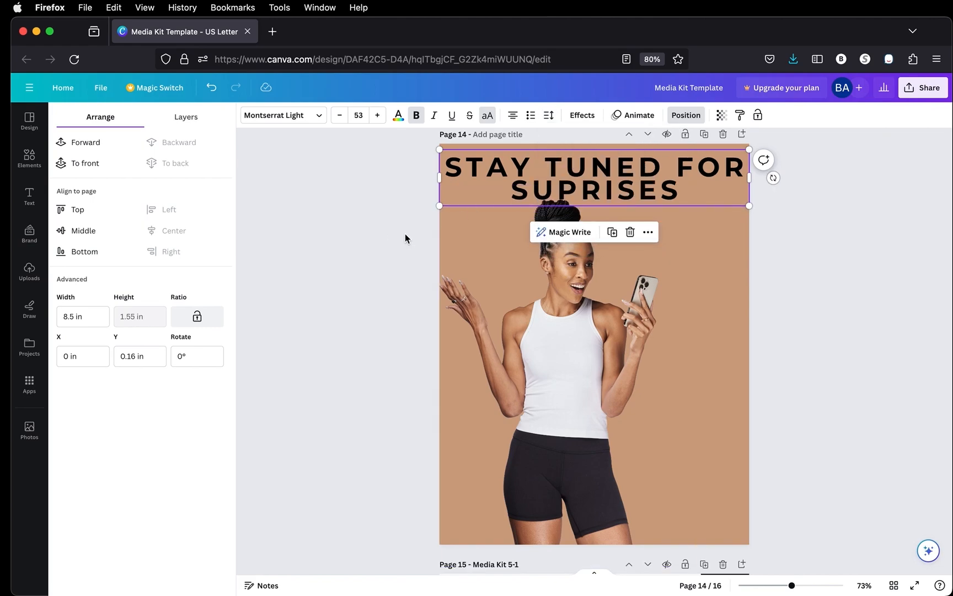
click(318, 270)
drag(472, 168, 471, 165)
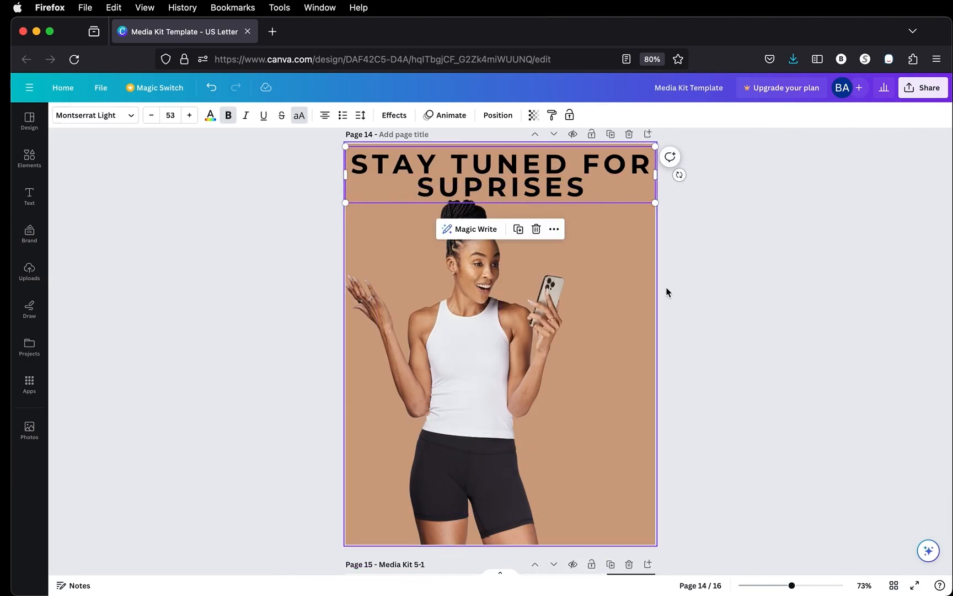
click(710, 298)
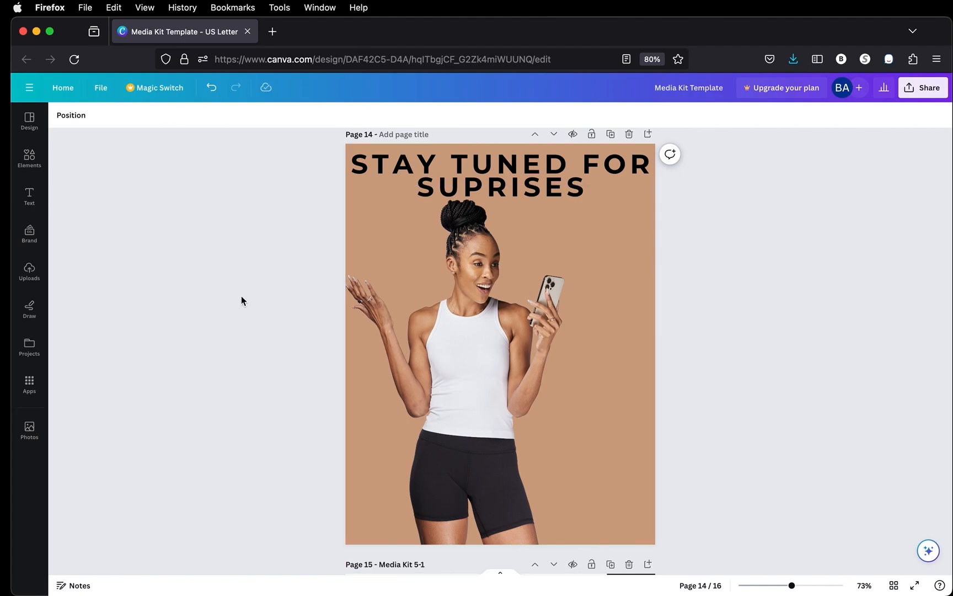
Open google.com in a new browser tab and run an image search for "celebration".
click(272, 34)
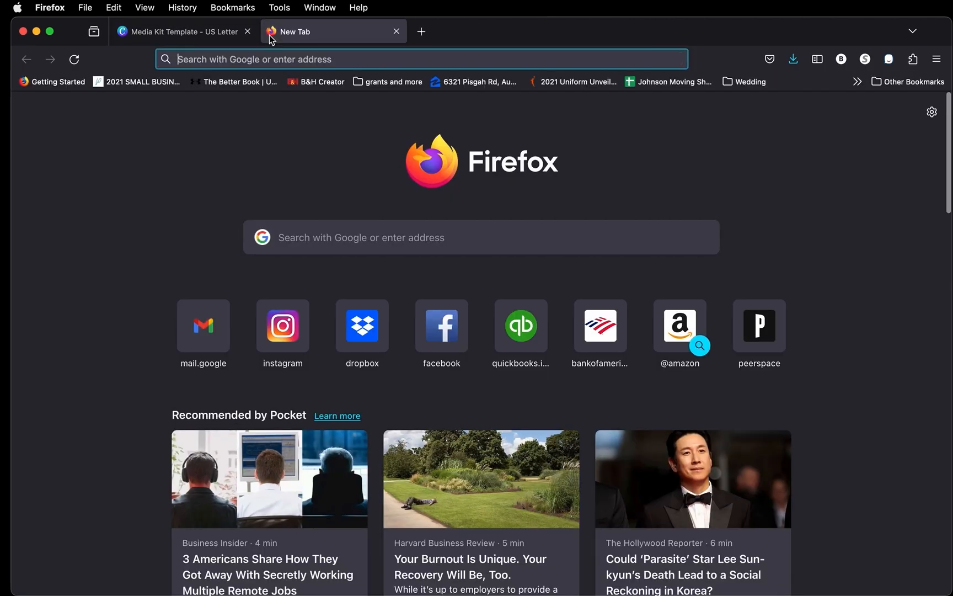
text(google.com/)
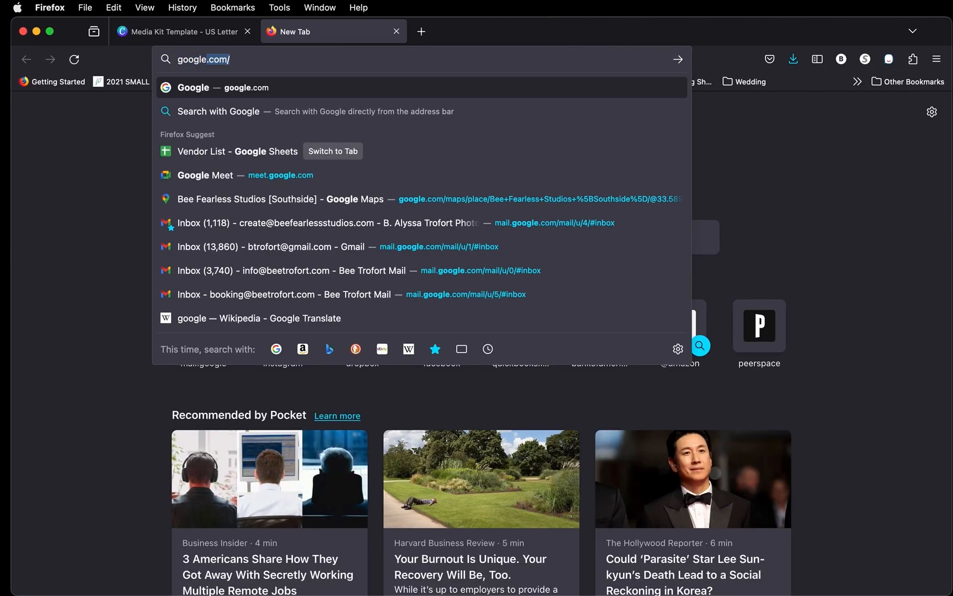
key(Return)
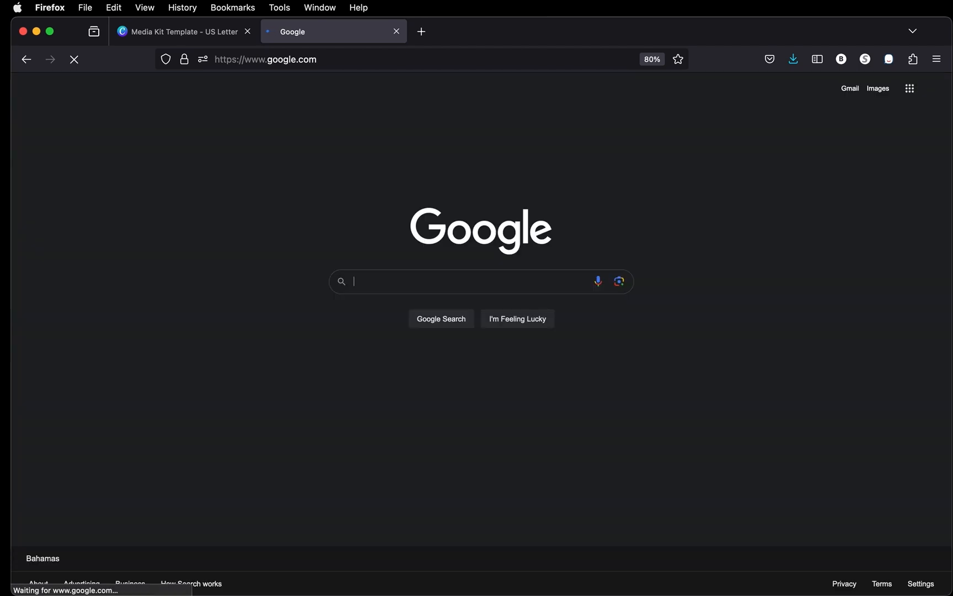
click(364, 279)
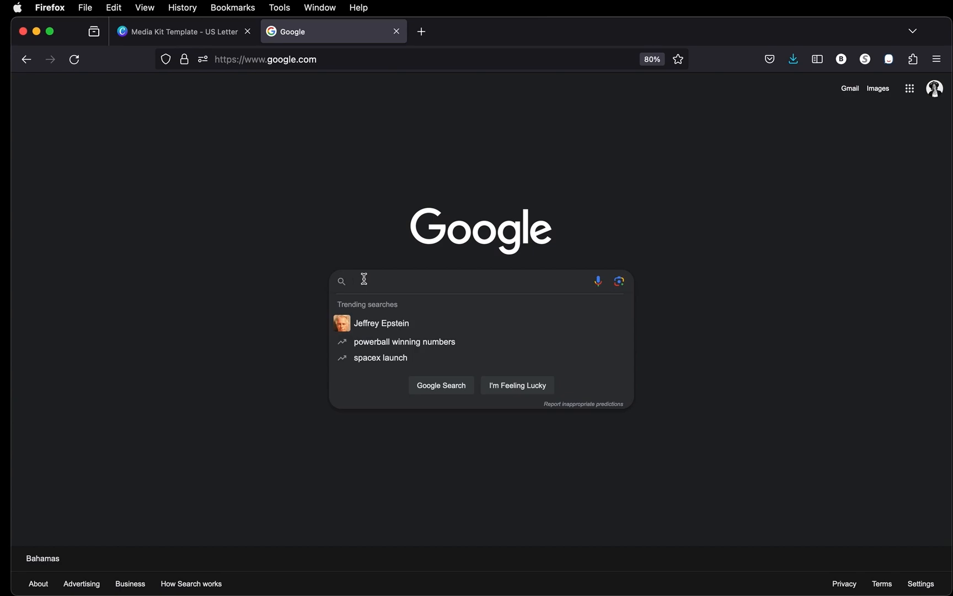
text(celebration)
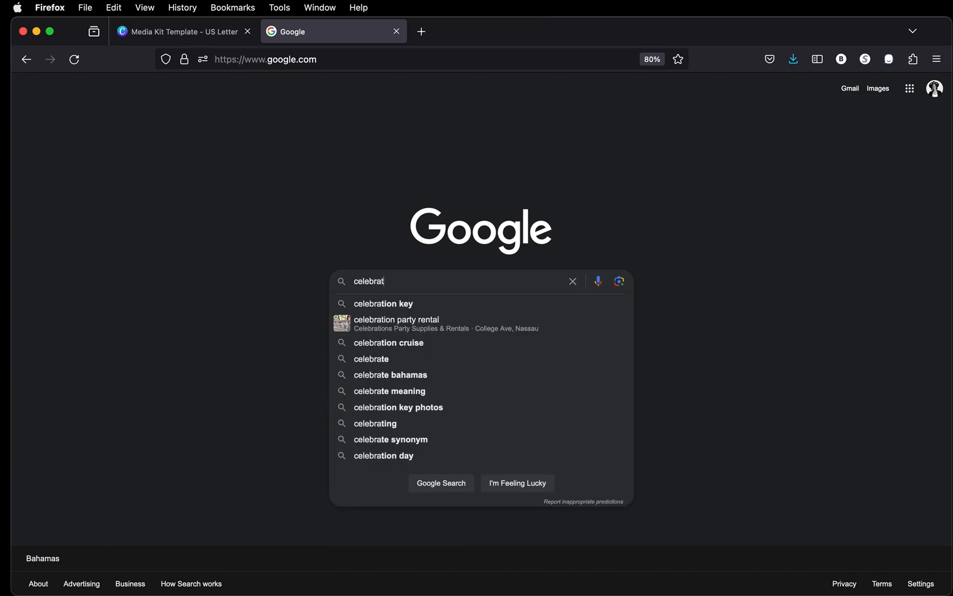
key(Return)
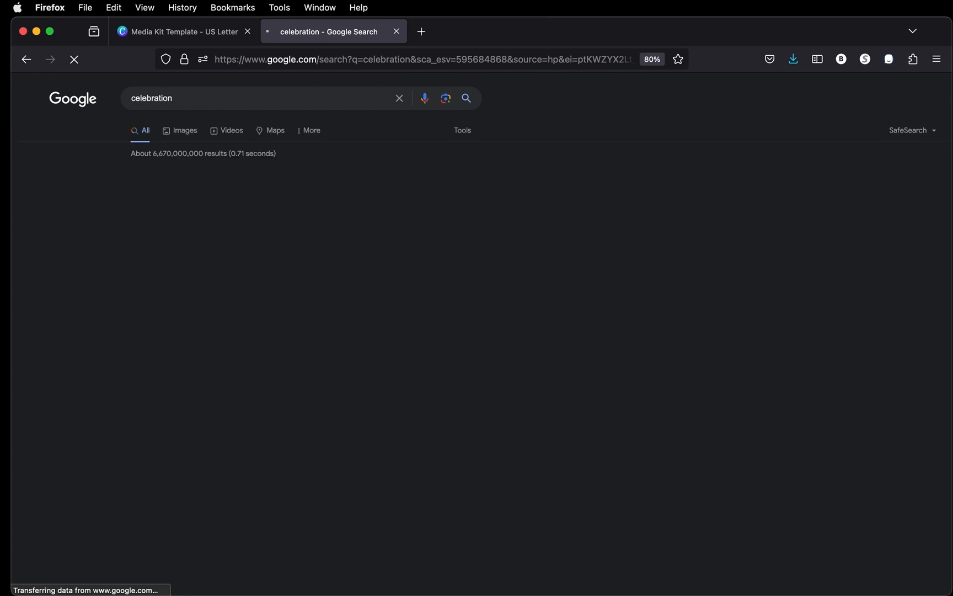
click(190, 131)
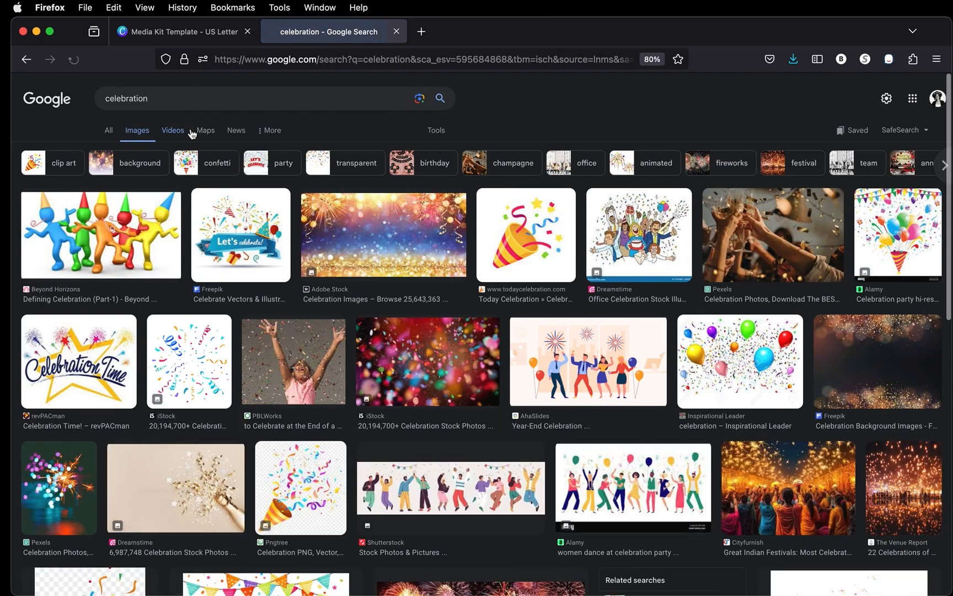
Open the Dreamstime image of a gold champagne bottle bursting with confetti from the image results and copy it.
scroll(268, 320, down, 3)
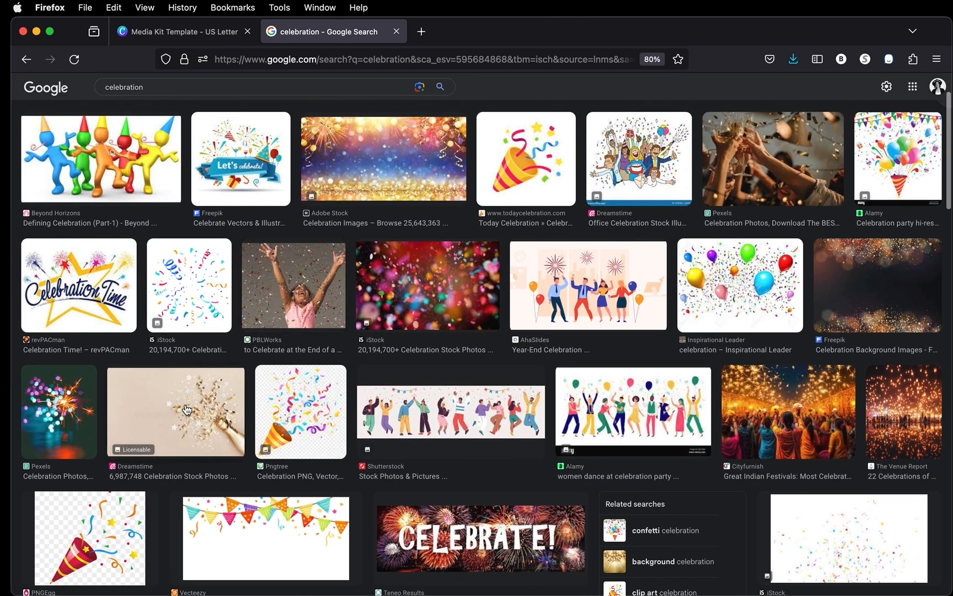
click(187, 410)
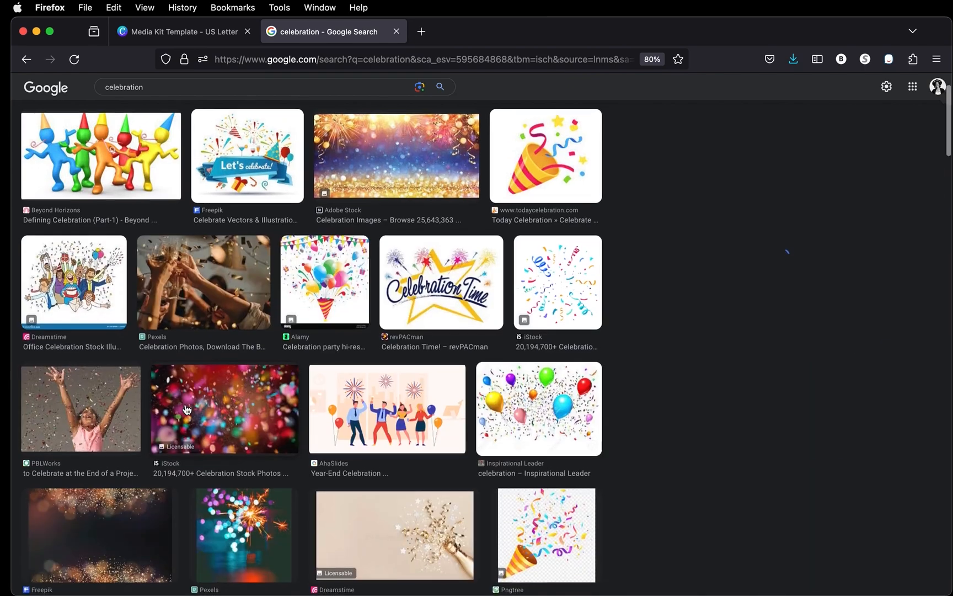
scroll(800, 254, up, 1)
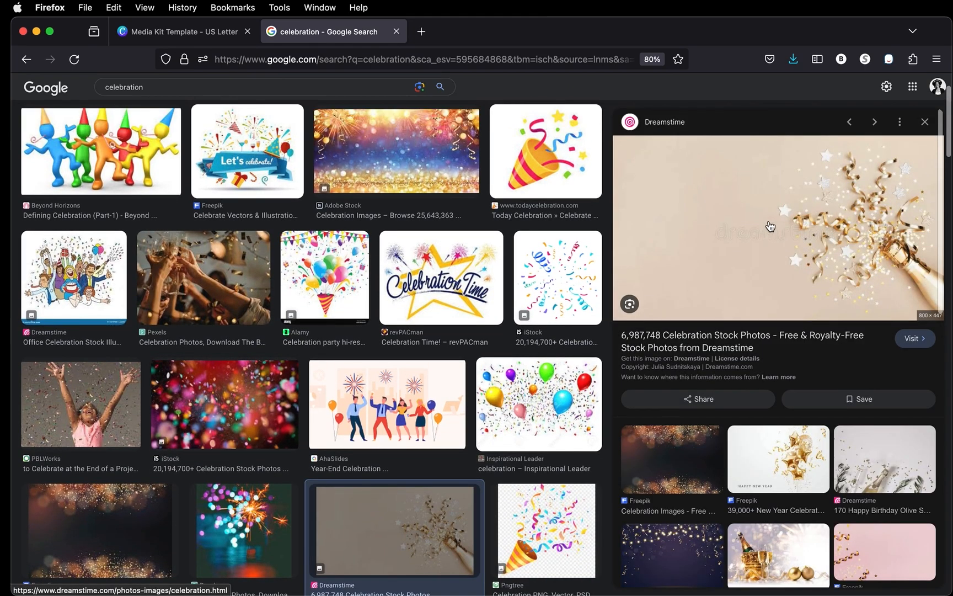
right_click(768, 225)
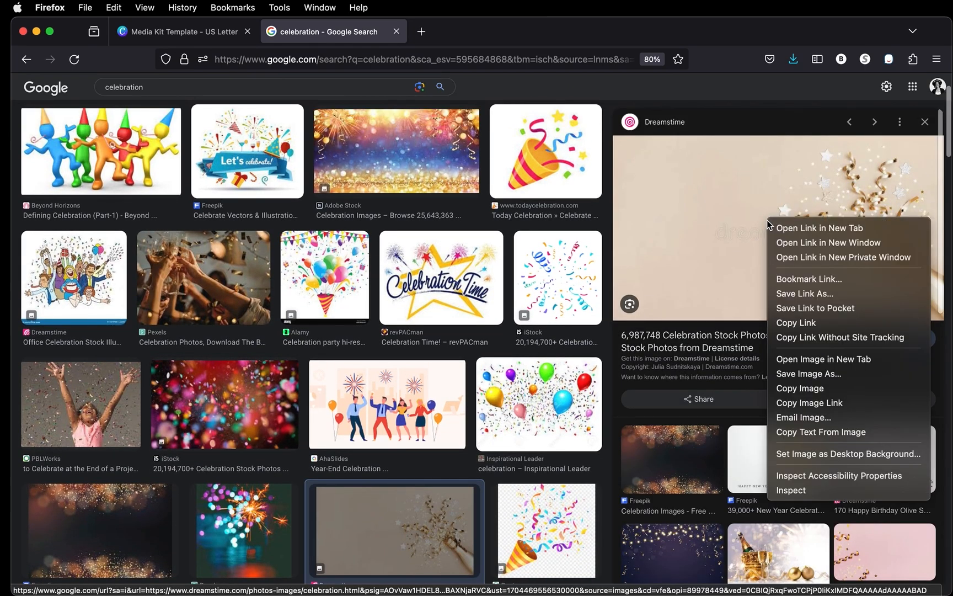
click(800, 388)
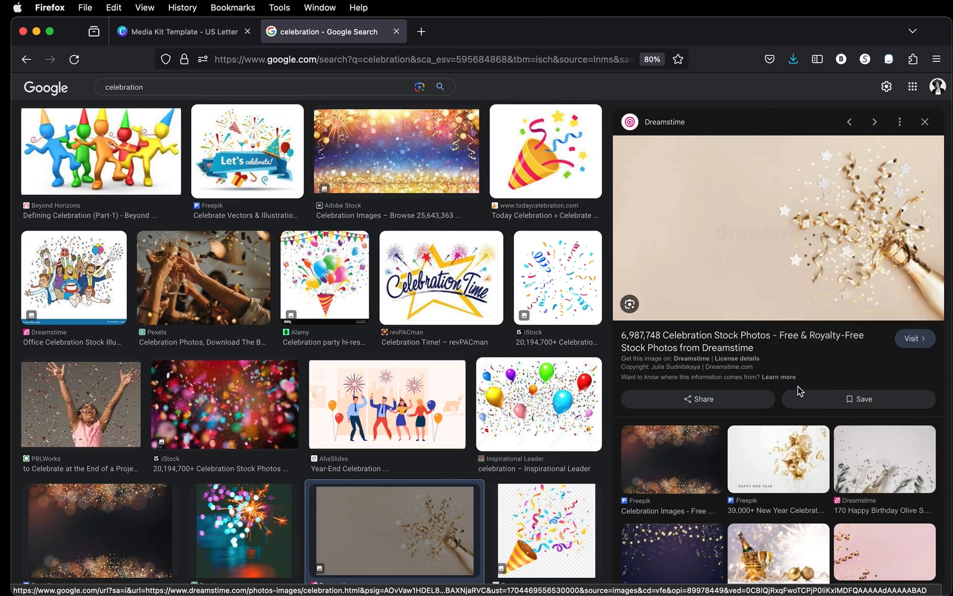
Switch back to the Canva design, paste the confetti image onto page 14 and enlarge it to cover the whole page.
click(192, 32)
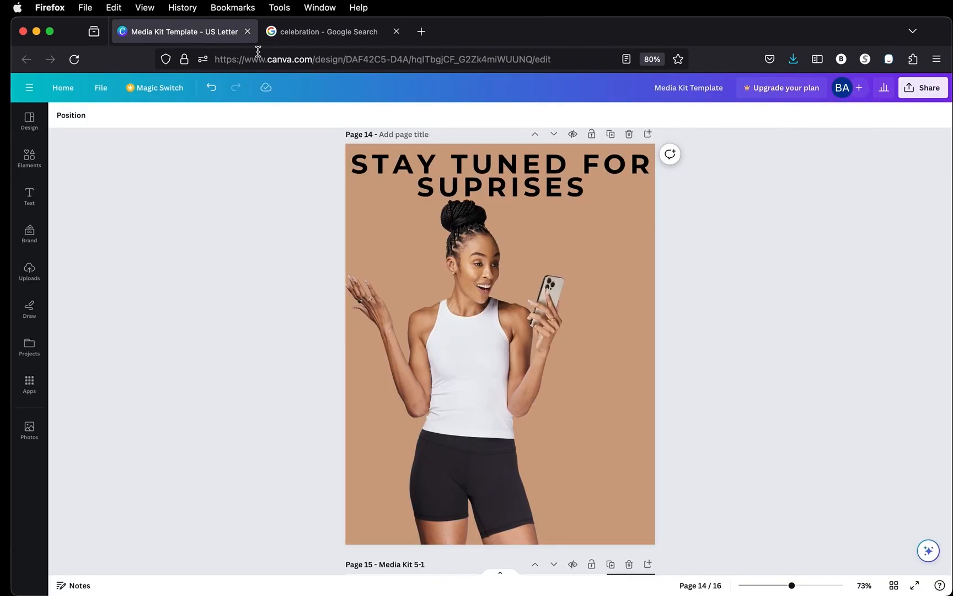
click(616, 340)
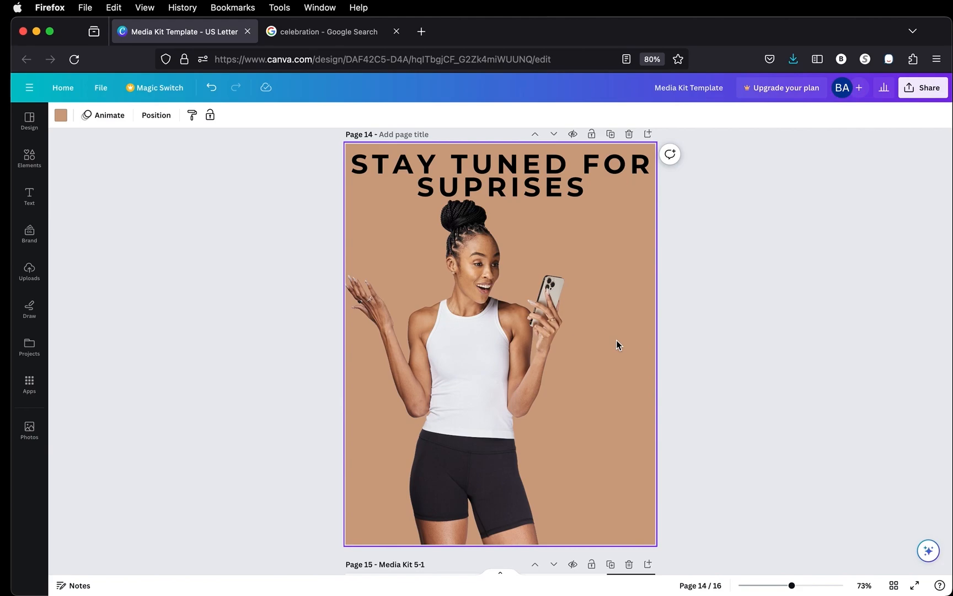
key(super+v)
click(544, 364)
drag(544, 364, 583, 495)
drag(464, 437, 16, 5)
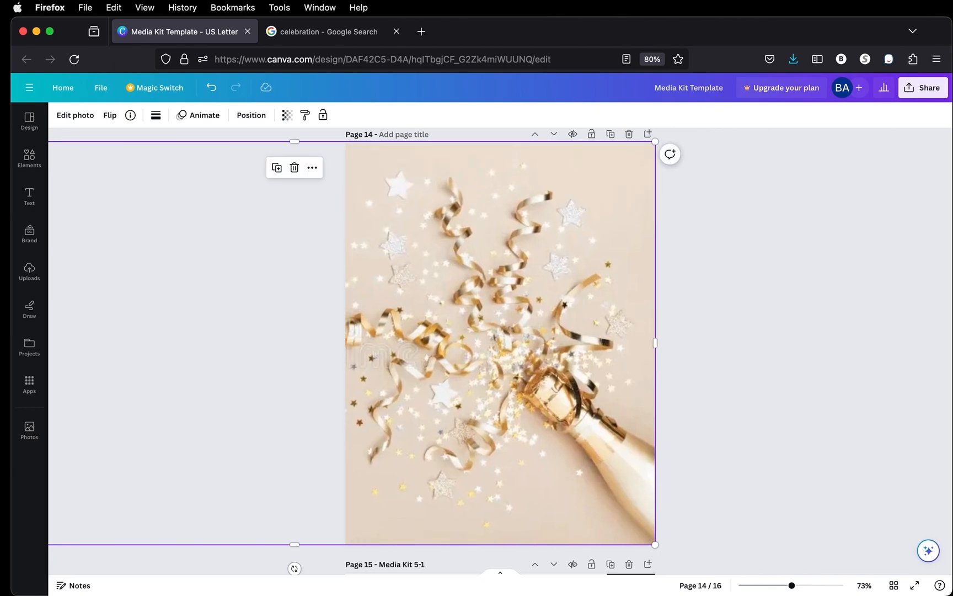
Send the confetti image backward behind both the woman and the heading.
click(249, 117)
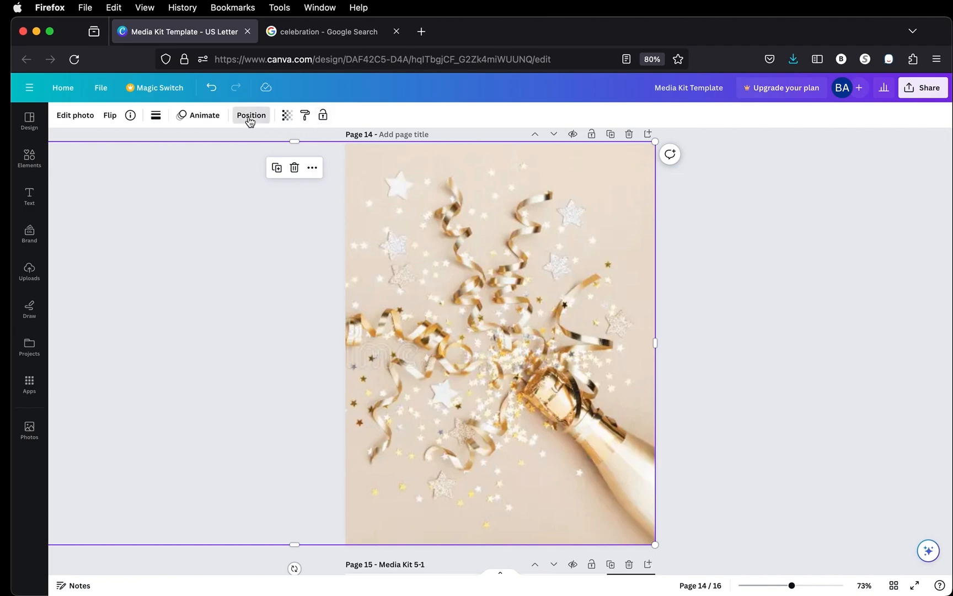
click(159, 145)
click(159, 144)
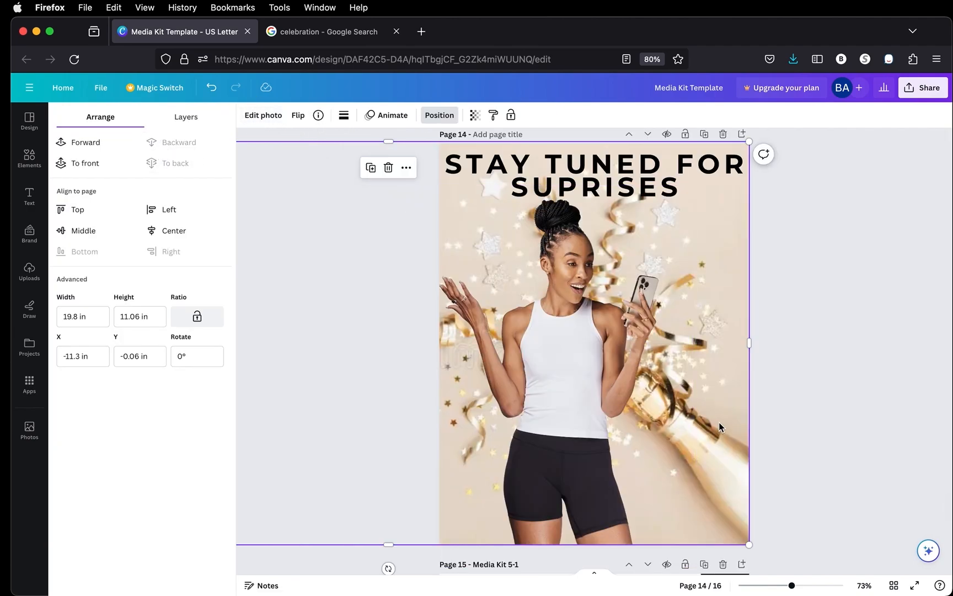
Shift the background confetti image right and enlarge it to about 20.84 by 11.64 in, placing the gold streamers beside the woman.
drag(734, 424, 840, 425)
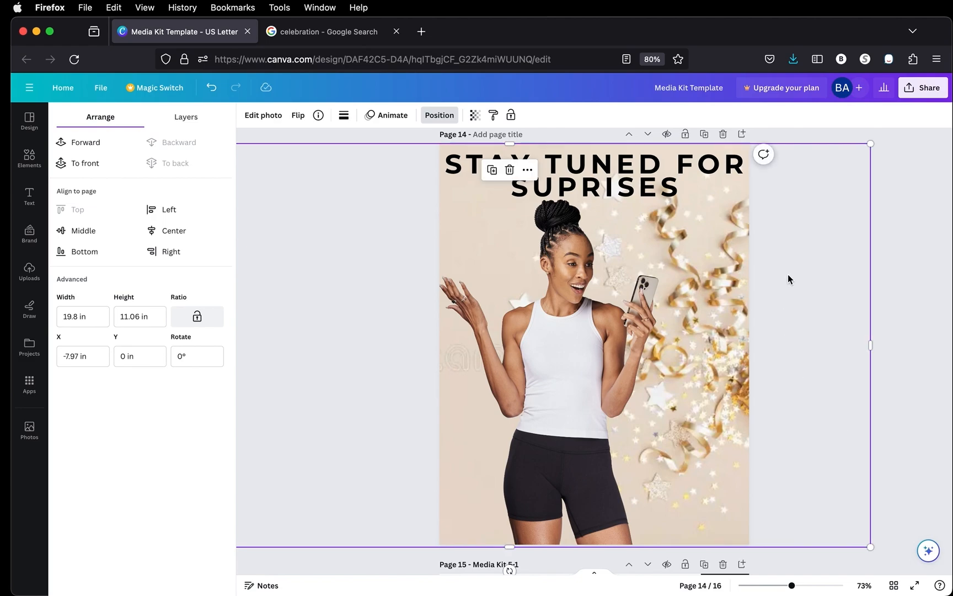
drag(871, 145, 914, 133)
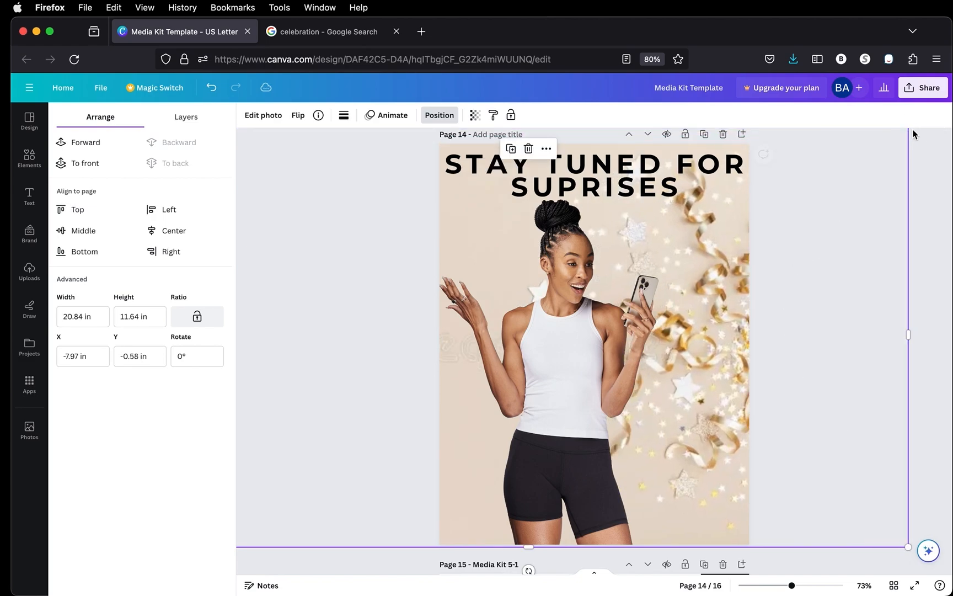
mouse_move(702, 262)
mouse_down()
mouse_move(655, 268)
mouse_move(686, 261)
mouse_up()
click(929, 227)
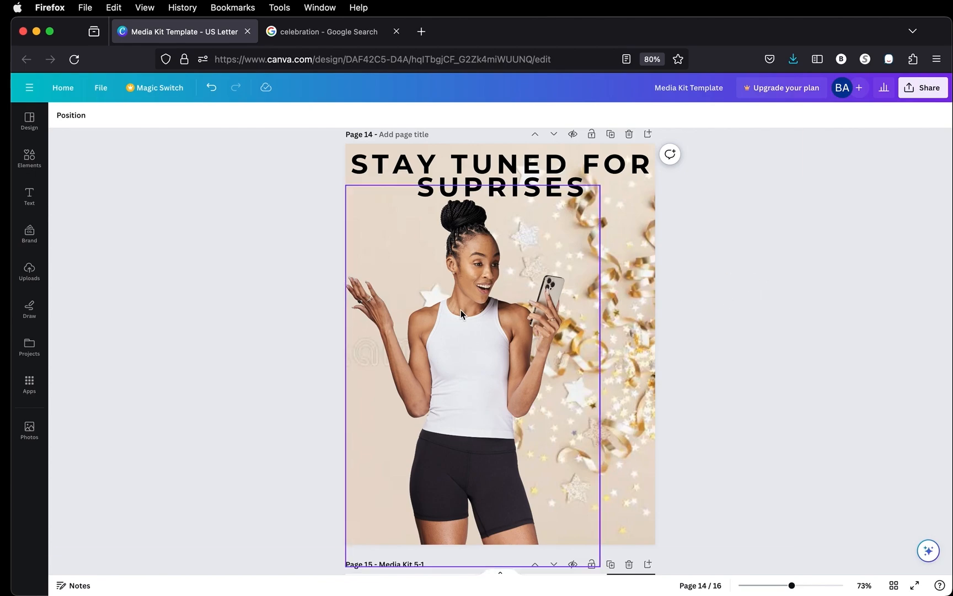
Move the woman's cut-out photo horizontally to the right so she stands centred beneath the heading.
drag(438, 302, 469, 302)
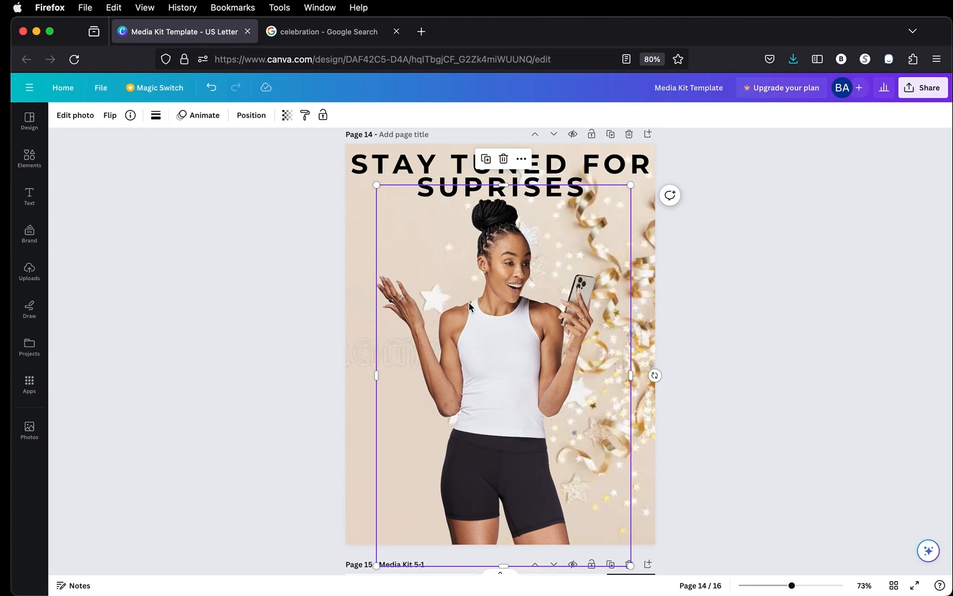
click(727, 306)
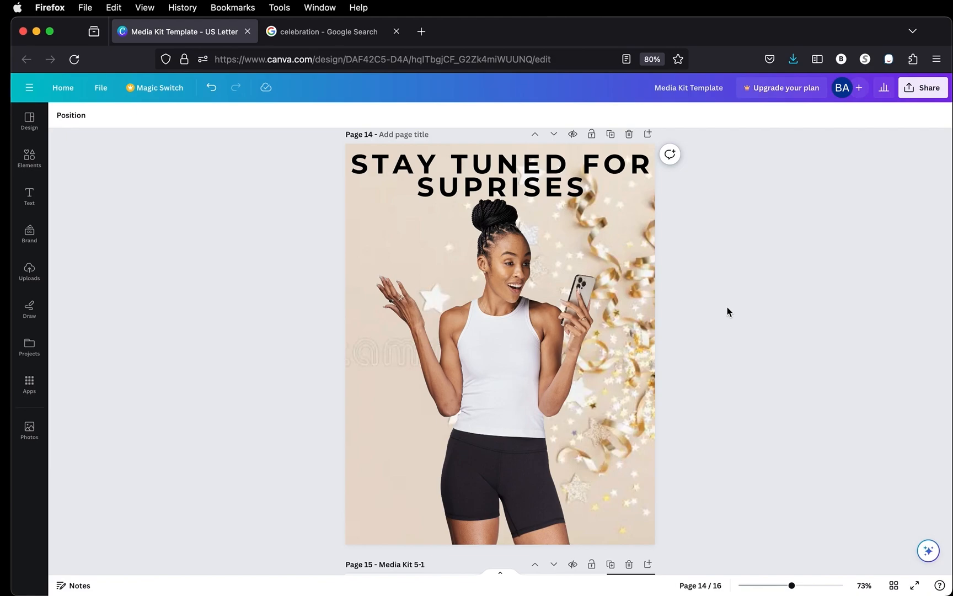